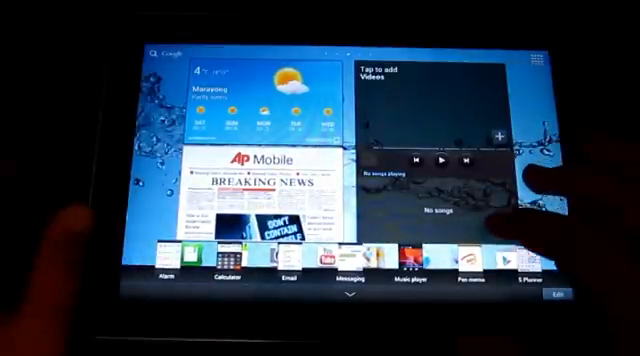
# - Start a Pen memo quick note and scribble handwritten letters and strokes across the canvas
pyautogui.click(229, 262)
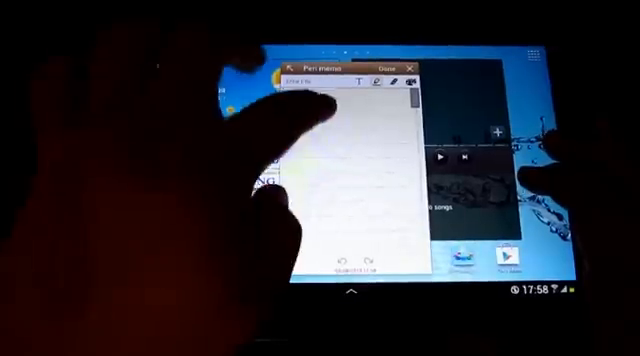
pyautogui.moveTo(325, 115); pyautogui.dragTo(300, 185)
pyautogui.moveTo(370, 130); pyautogui.dragTo(385, 165)
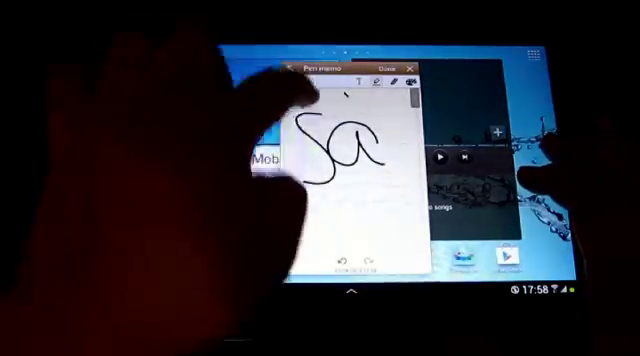
pyautogui.moveTo(340, 100); pyautogui.dragTo(330, 190)
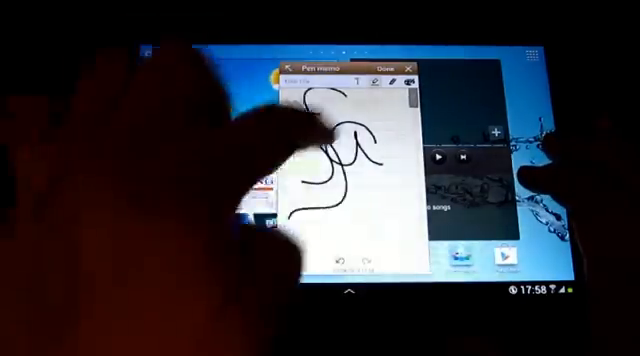
pyautogui.moveTo(300, 95); pyautogui.dragTo(380, 130)
pyautogui.moveTo(330, 120); pyautogui.dragTo(340, 230)
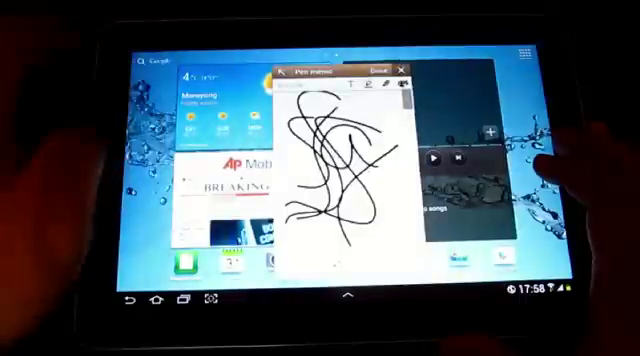
# - Close the memo back to the home screen and bring the mini app tray up again
pyautogui.click(401, 71)
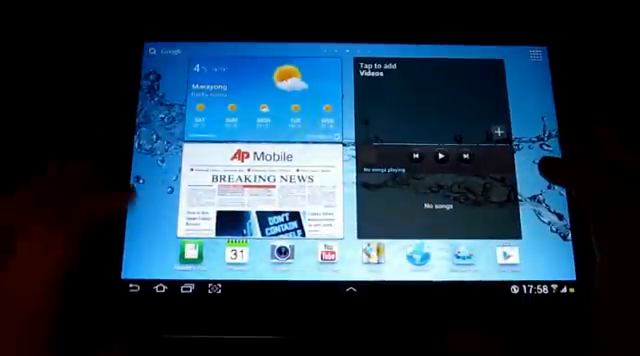
pyautogui.click(350, 285)
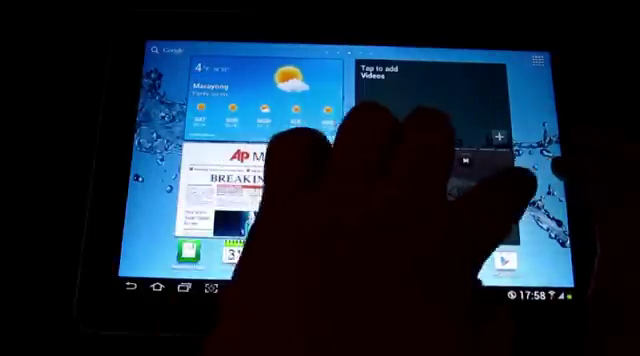
pyautogui.moveTo(330, 160); pyautogui.dragTo(200, 160)
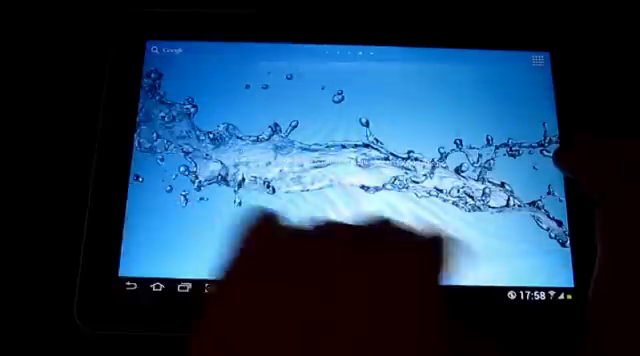
pyautogui.moveTo(250, 200); pyautogui.dragTo(420, 200)
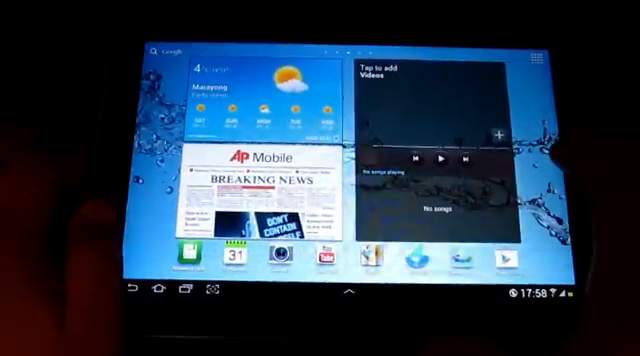
pyautogui.moveTo(250, 200); pyautogui.dragTo(420, 200)
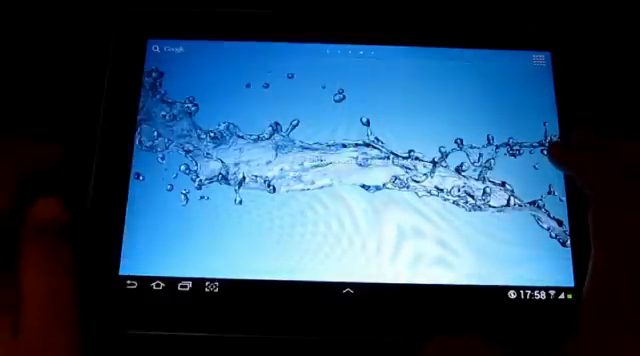
pyautogui.moveTo(280, 190); pyautogui.dragTo(440, 190)
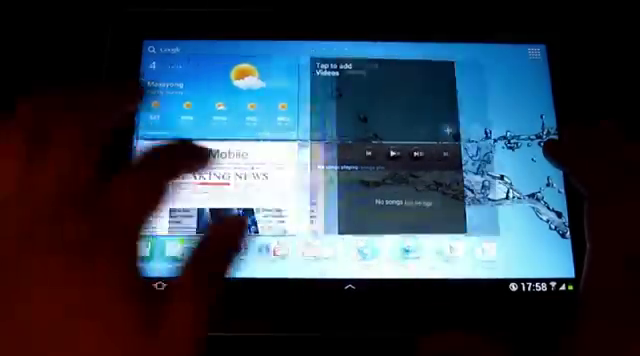
pyautogui.moveTo(250, 200)
pyautogui.mouseDown()
pyautogui.moveTo(420, 200)
pyautogui.moveTo(250, 190)
pyautogui.mouseUp()
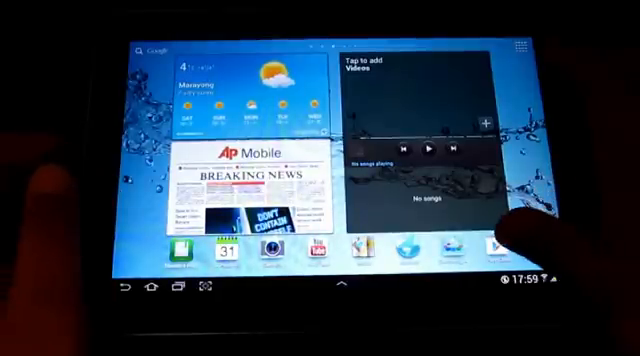
pyautogui.click(498, 247)
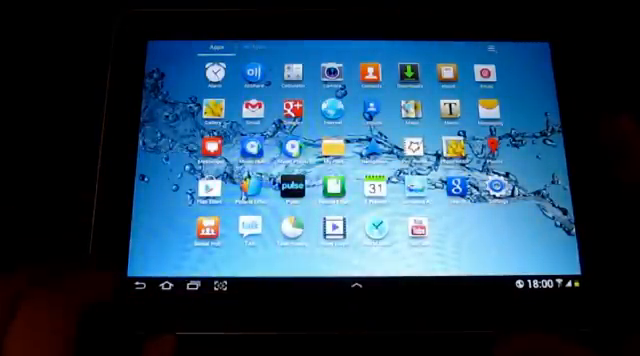
# - Bring up the recent apps panel over the app grid, which reports no recent apps
pyautogui.click(193, 286)
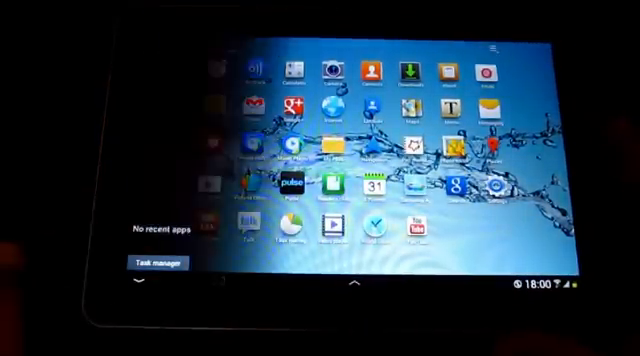
# - In Task manager clear memory of background apps, view Storage and Help, then back out to the app grid
pyautogui.click(158, 262)
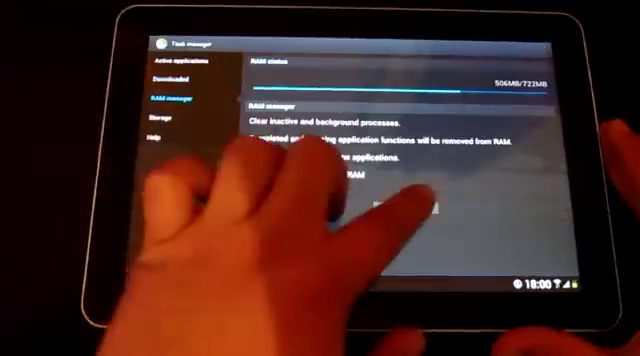
pyautogui.click(405, 207)
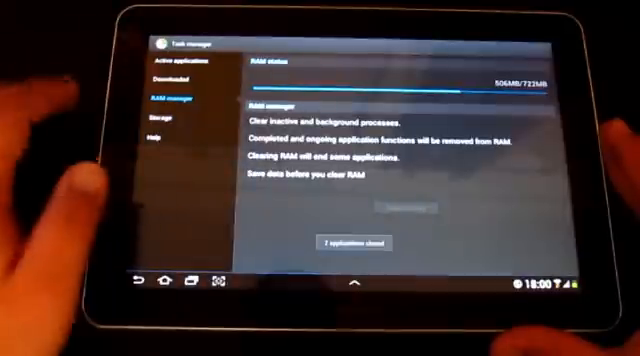
pyautogui.click(160, 118)
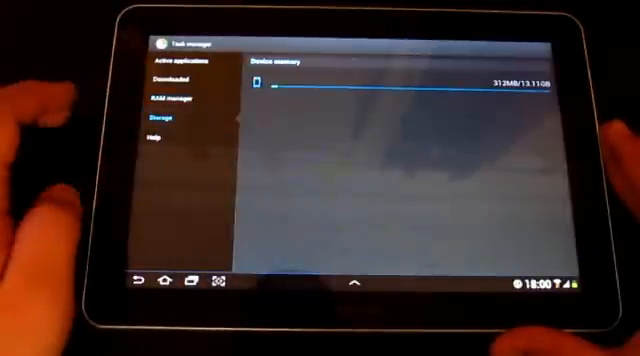
pyautogui.click(154, 137)
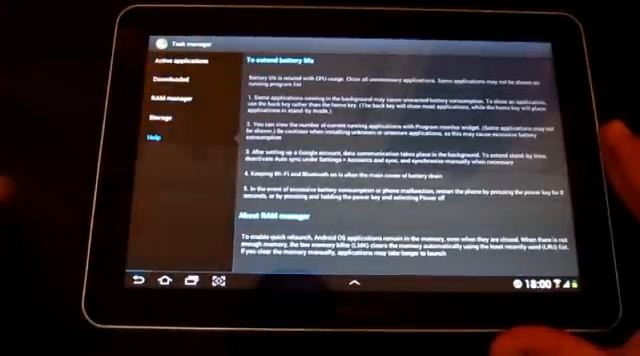
pyautogui.click(138, 281)
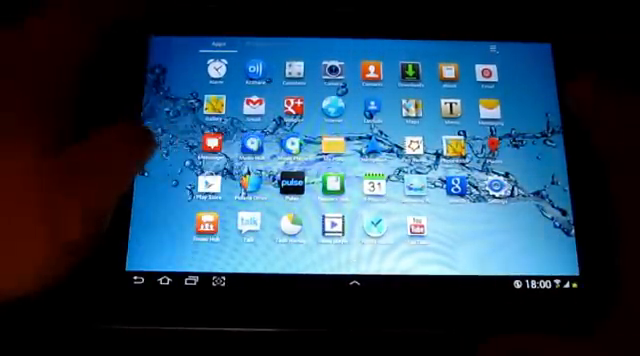
pyautogui.click(256, 44)
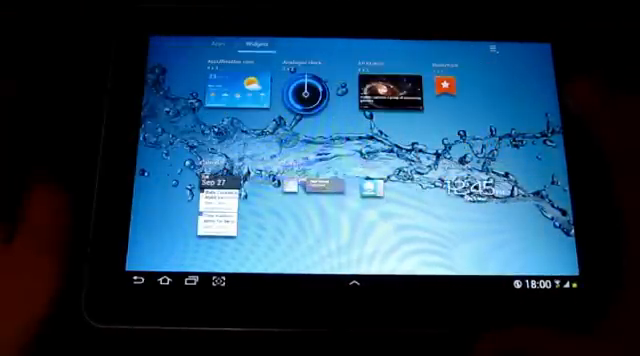
pyautogui.moveTo(420, 150); pyautogui.dragTo(200, 150)
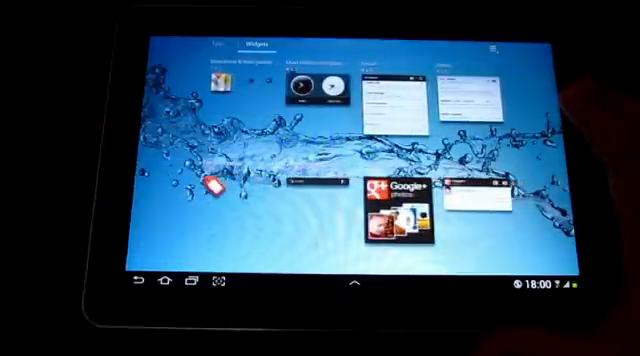
pyautogui.moveTo(420, 190); pyautogui.dragTo(200, 190)
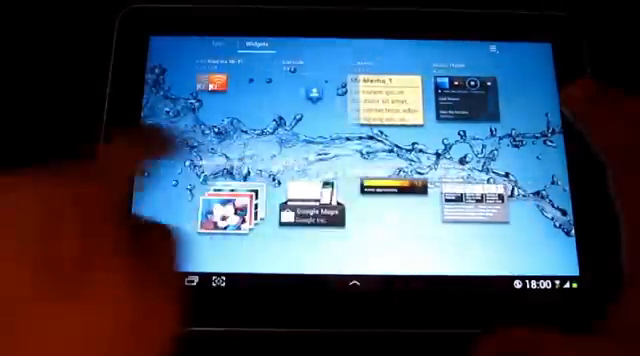
pyautogui.moveTo(420, 190); pyautogui.dragTo(200, 190)
pyautogui.moveTo(420, 190); pyautogui.dragTo(200, 190)
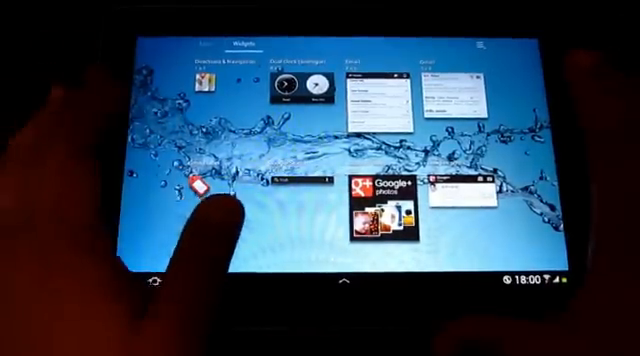
pyautogui.moveTo(230, 200); pyautogui.dragTo(450, 200)
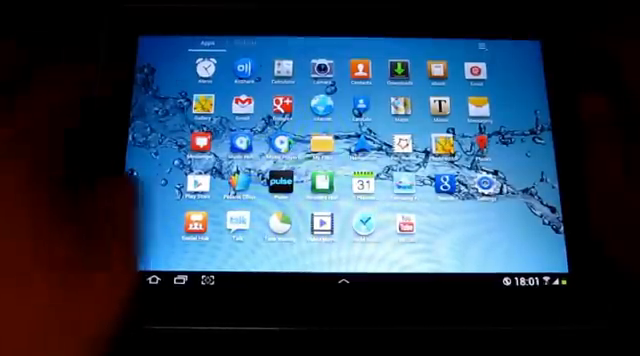
# - Launch the Internet browser, peek at the notification panel, then load Ausdroid from Most visited
pyautogui.click(240, 145)
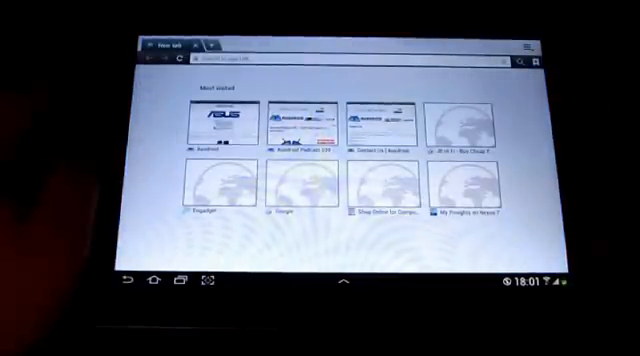
pyautogui.click(530, 281)
pyautogui.click(270, 180)
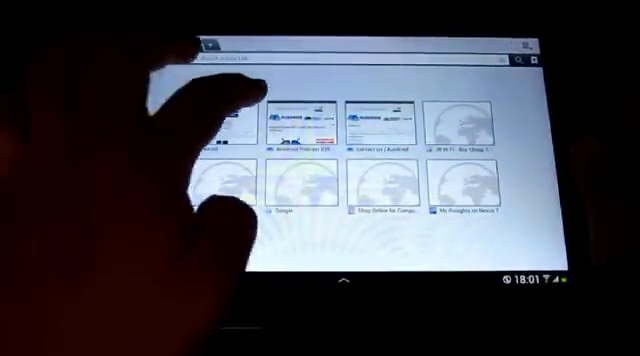
pyautogui.click(222, 125)
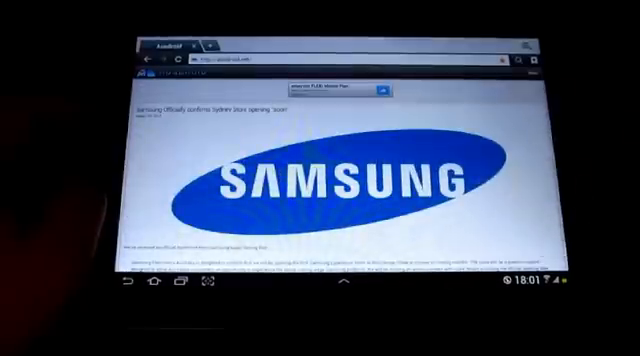
pyautogui.scroll(-8, 340, 180)
pyautogui.scroll(8, 340, 180)
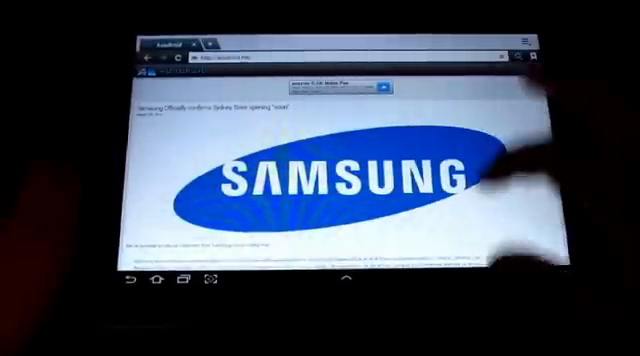
pyautogui.scroll(-8, 340, 180)
pyautogui.scroll(-8, 340, 180)
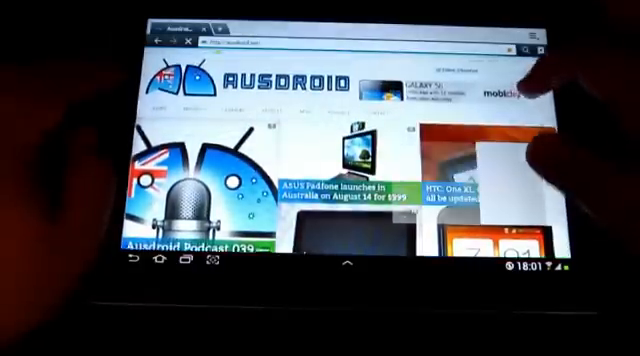
pyautogui.scroll(2, 550, 150)
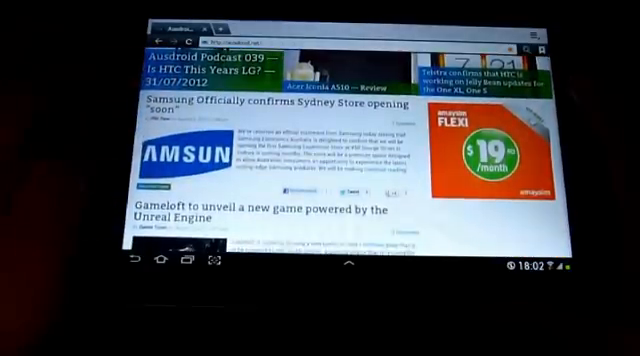
pyautogui.scroll(5, 350, 150)
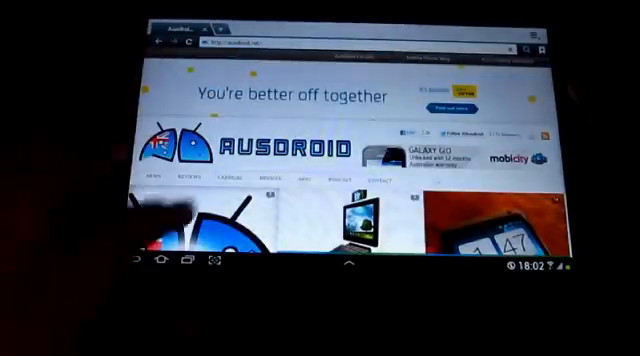
# - Go Home from the browser, pull up the notification panel and enter Settings from it
pyautogui.click(161, 259)
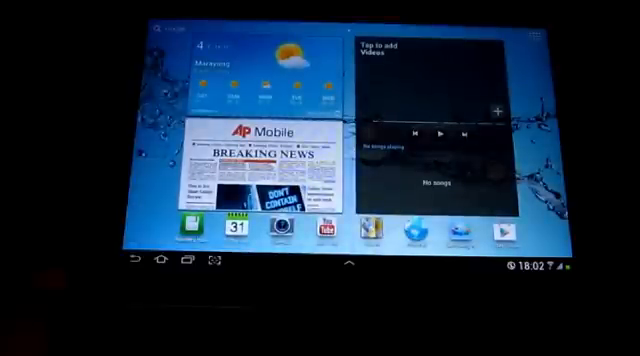
pyautogui.click(520, 268)
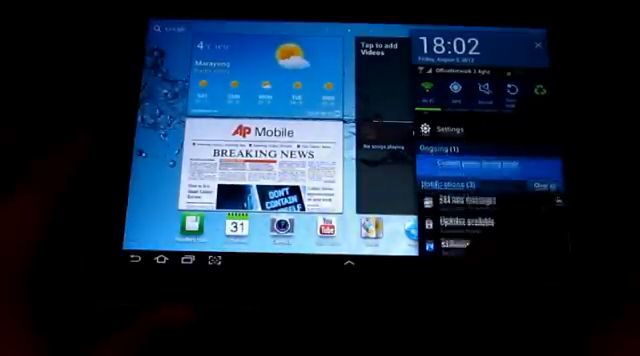
pyautogui.click(450, 146)
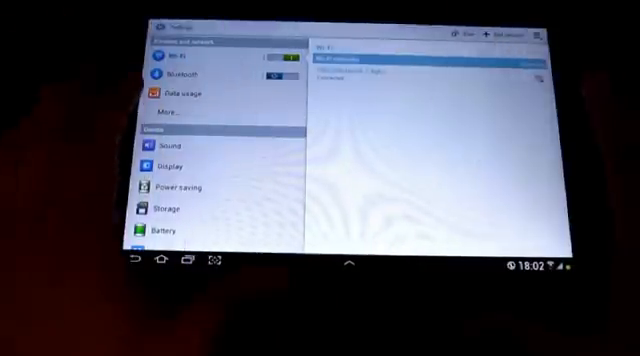
pyautogui.moveTo(180, 100)
pyautogui.mouseDown()
pyautogui.moveTo(180, 200)
pyautogui.moveTo(180, 100)
pyautogui.mouseUp()
pyautogui.moveTo(180, 220); pyautogui.dragTo(180, 70)
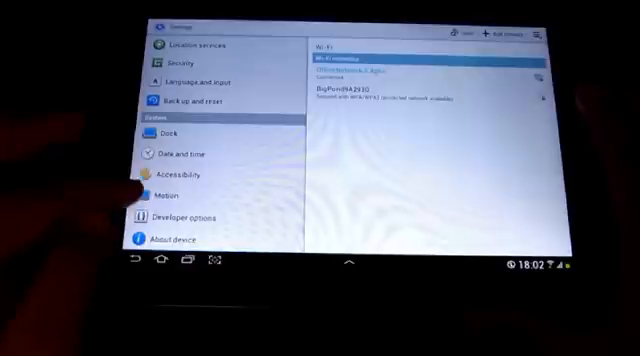
# - View About device, showing Android 4.0.4 on model GT-P7500
pyautogui.click(172, 239)
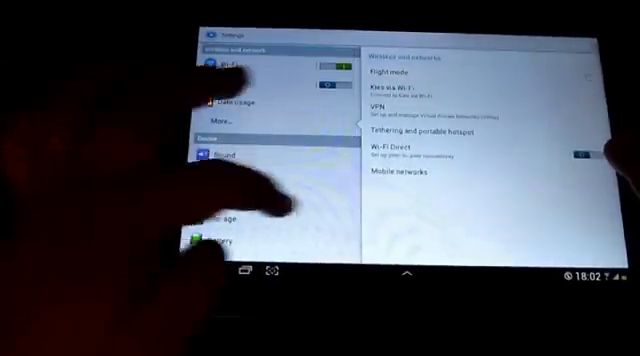
pyautogui.scroll(-3, 270, 150)
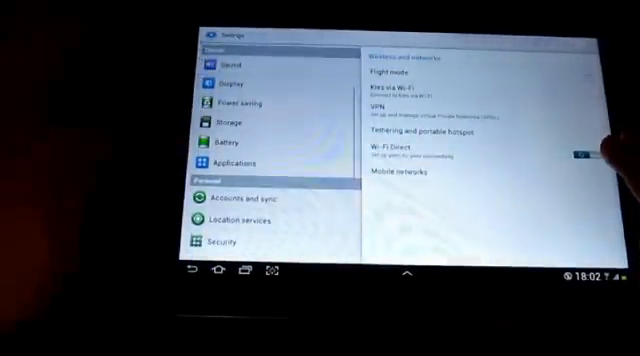
# - Browse Display settings and the live wallpaper picker without choosing one, then return Home
pyautogui.click(230, 83)
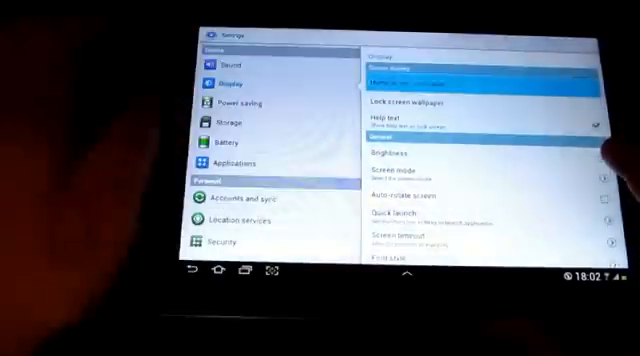
pyautogui.click(408, 83)
pyautogui.click(360, 150)
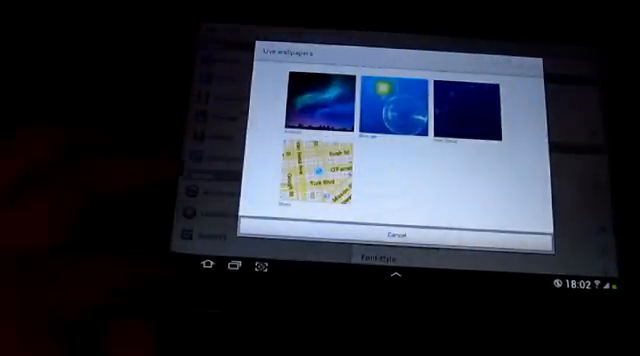
pyautogui.press('Escape')
pyautogui.scroll(-3, 470, 150)
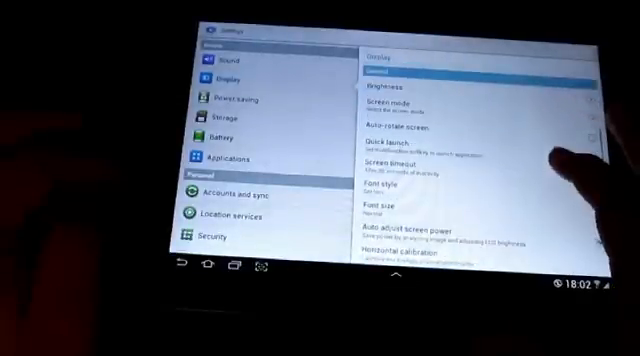
pyautogui.press('Home')
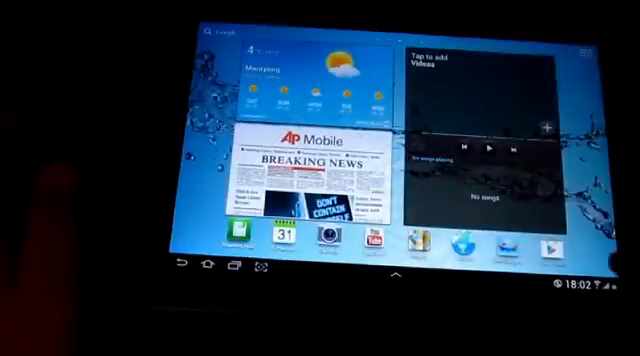
# - Bring up the notifications and quick settings panel from the status bar clock, twice
pyautogui.click(575, 284)
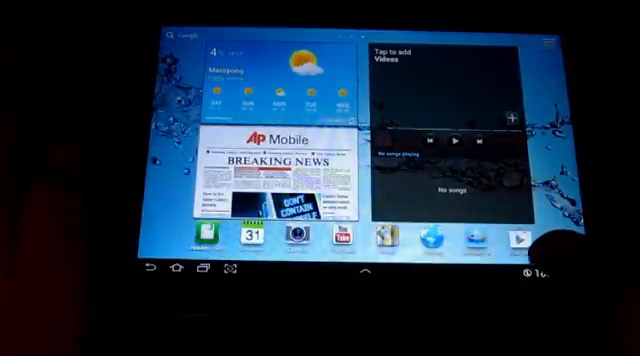
pyautogui.click(535, 272)
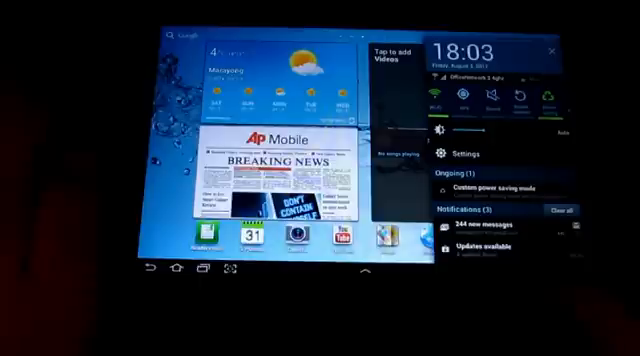
# - Swipe through the extra quick-setting toggles, close and reopen the panel, then go to the full app grid
pyautogui.moveTo(520, 95); pyautogui.dragTo(450, 95)
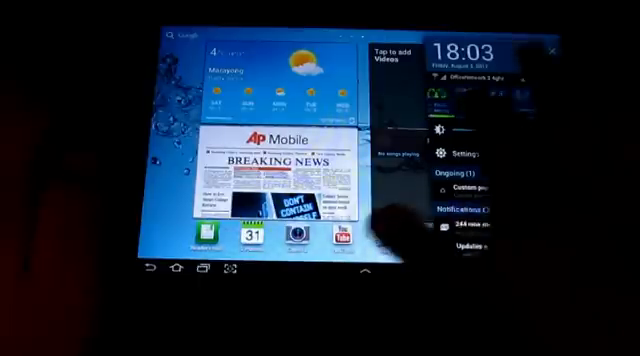
pyautogui.moveTo(520, 95); pyautogui.dragTo(460, 95)
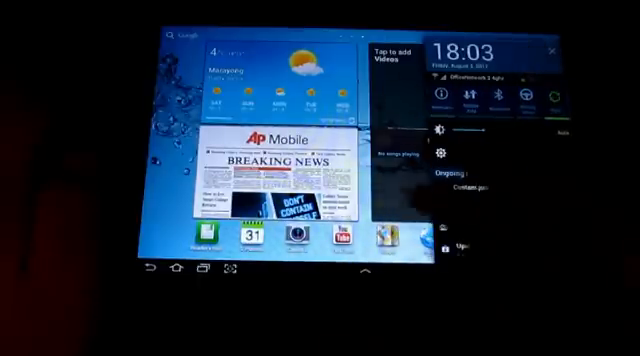
pyautogui.moveTo(500, 240); pyautogui.dragTo(500, 215)
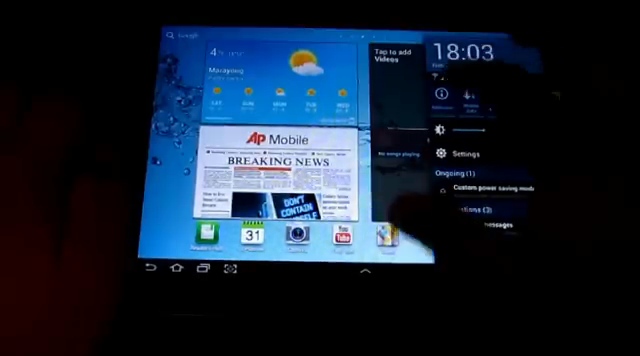
pyautogui.click(560, 240)
pyautogui.click(555, 272)
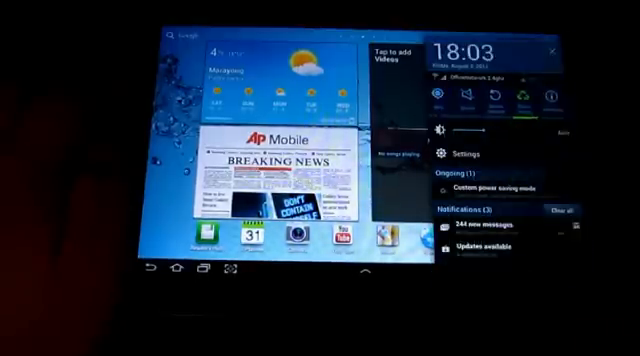
pyautogui.click(300, 200)
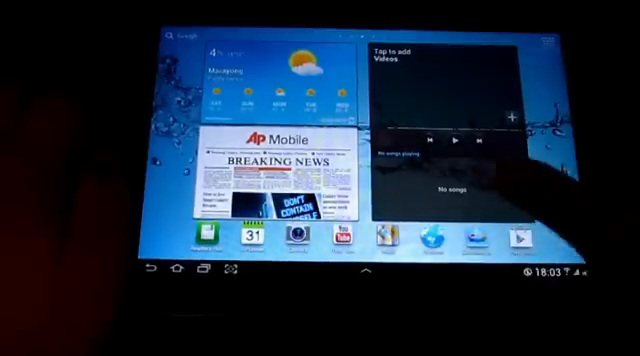
pyautogui.click(585, 240)
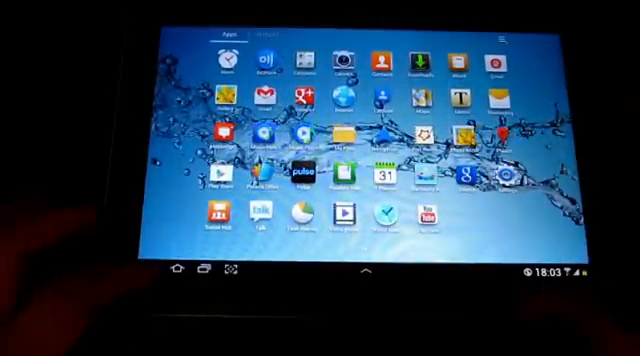
pyautogui.click(176, 268)
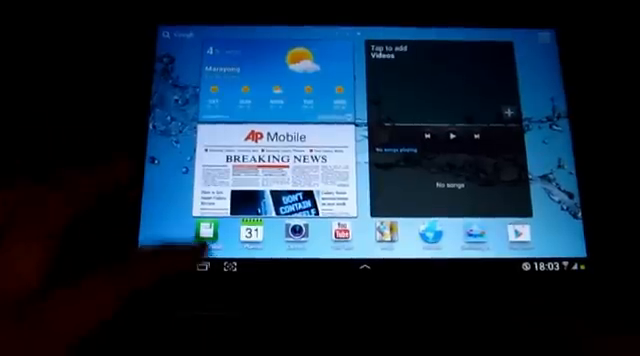
pyautogui.click(229, 266)
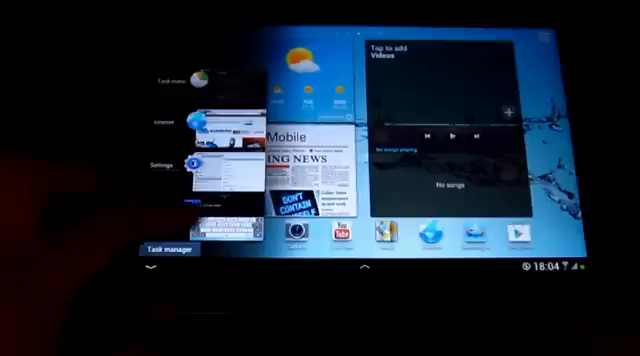
pyautogui.scroll(2, 220, 160)
# - Swipe Internet and Settings out of recent apps, close the list, and pull up the notification panel
pyautogui.moveTo(225, 175); pyautogui.dragTo(120, 175)
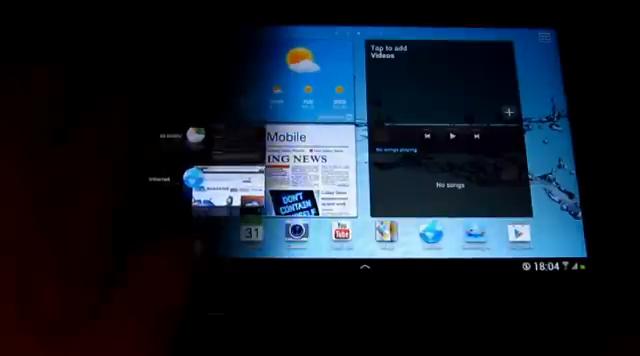
pyautogui.moveTo(225, 200); pyautogui.dragTo(120, 200)
pyautogui.press('Escape')
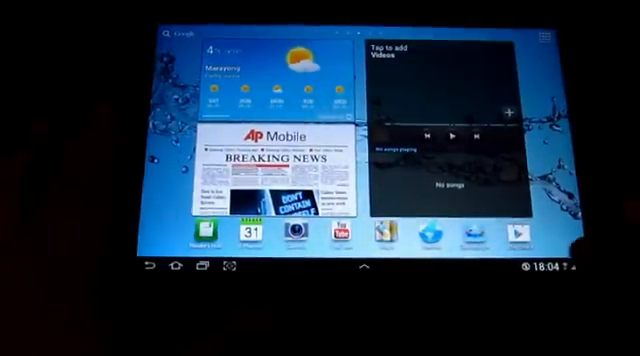
pyautogui.click(550, 267)
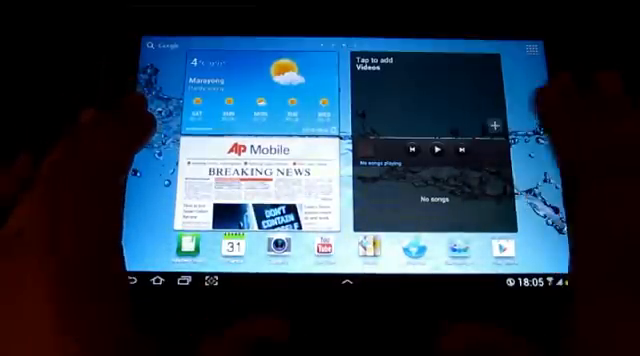
pyautogui.moveTo(180, 130); pyautogui.dragTo(450, 130)
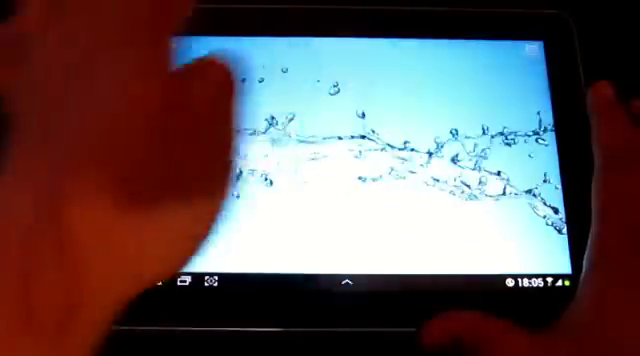
pyautogui.click(530, 45)
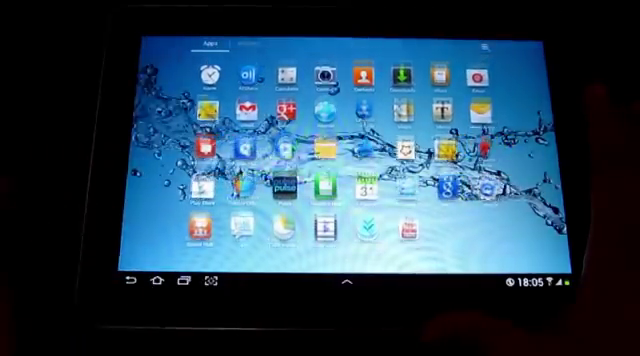
pyautogui.click(158, 281)
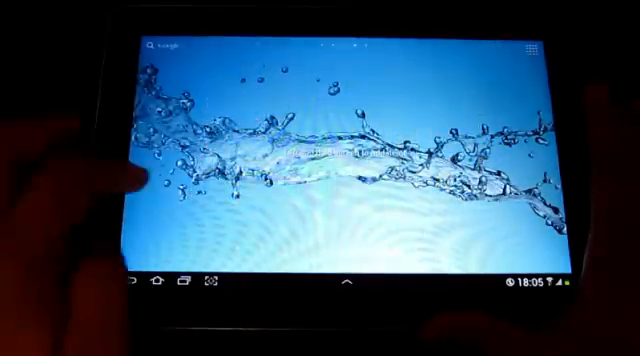
pyautogui.moveTo(150, 170)
pyautogui.mouseDown()
pyautogui.moveTo(450, 170)
pyautogui.moveTo(150, 170)
pyautogui.mouseUp()
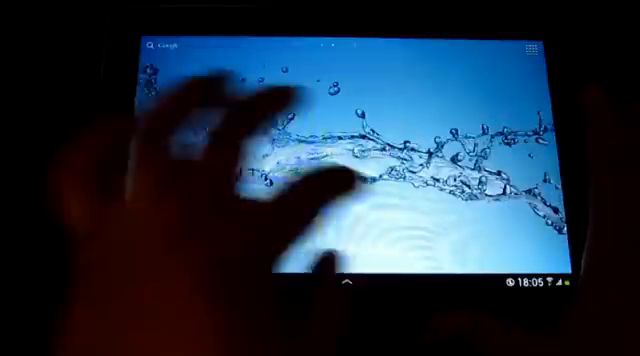
pyautogui.moveTo(450, 170); pyautogui.dragTo(180, 170)
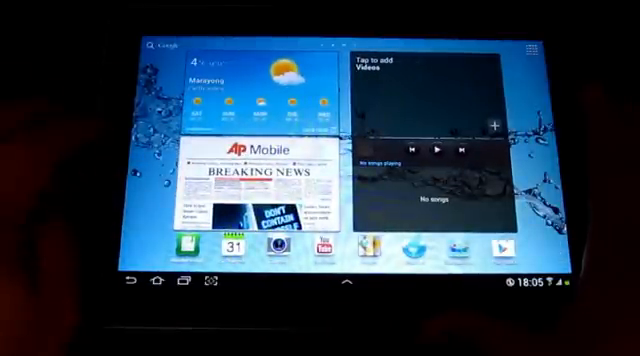